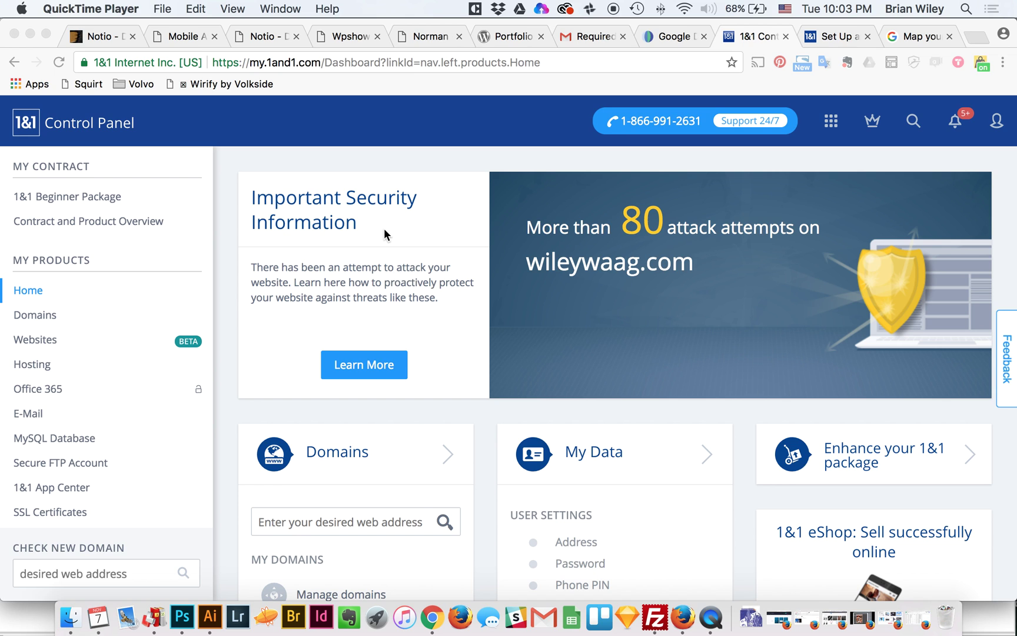
Leave oliverwiley.com's DNS page and return to the Google Domains My domains list.
click(655, 37)
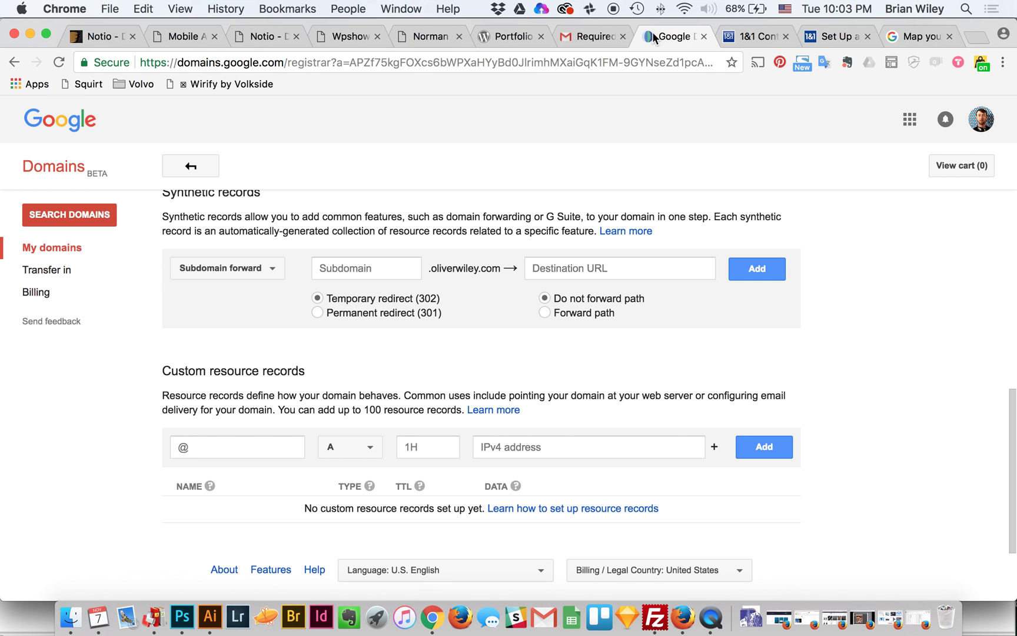
scroll(454, 239, up, 10)
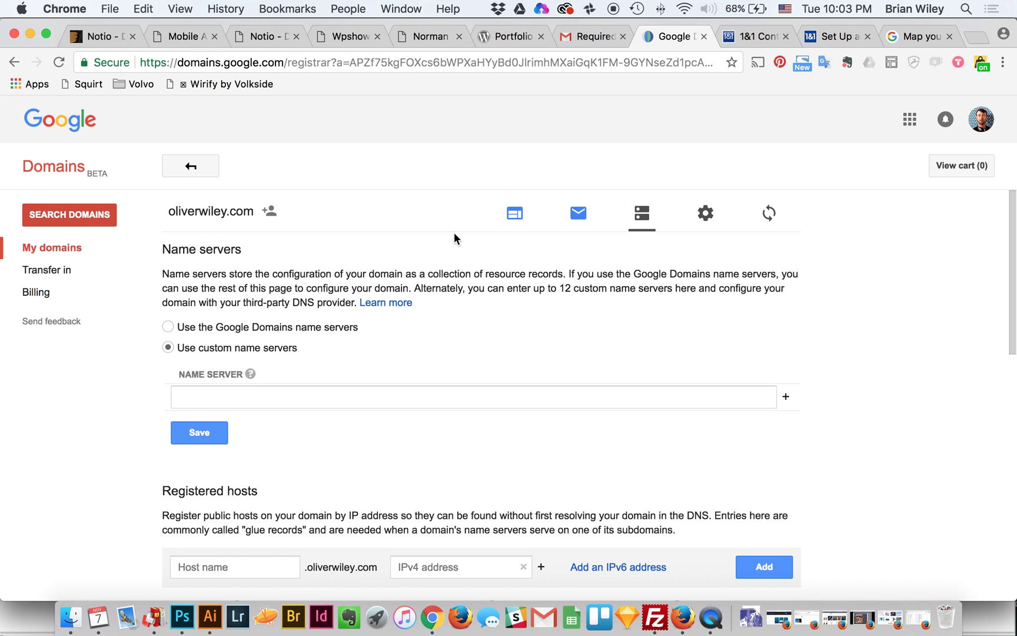
click(179, 166)
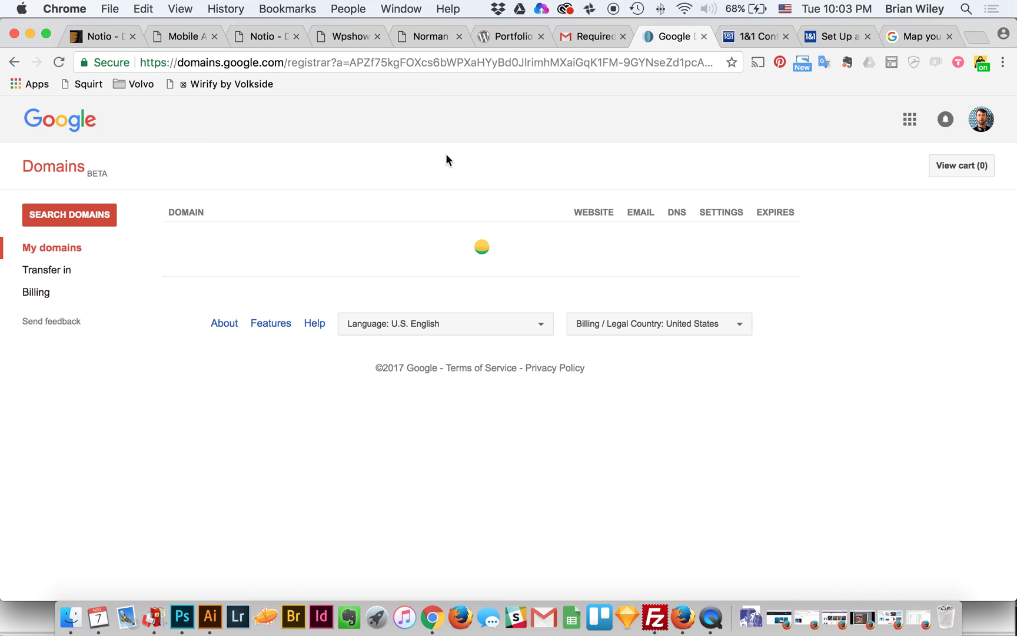
Open the 1&1 Control Panel Domains section listing the account's domains.
click(728, 39)
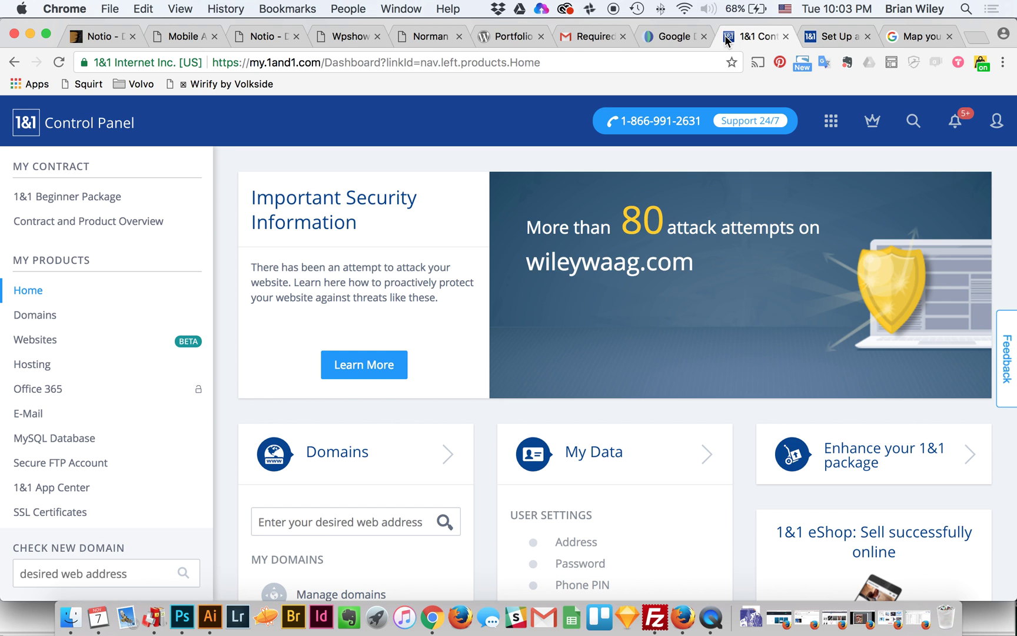
click(149, 334)
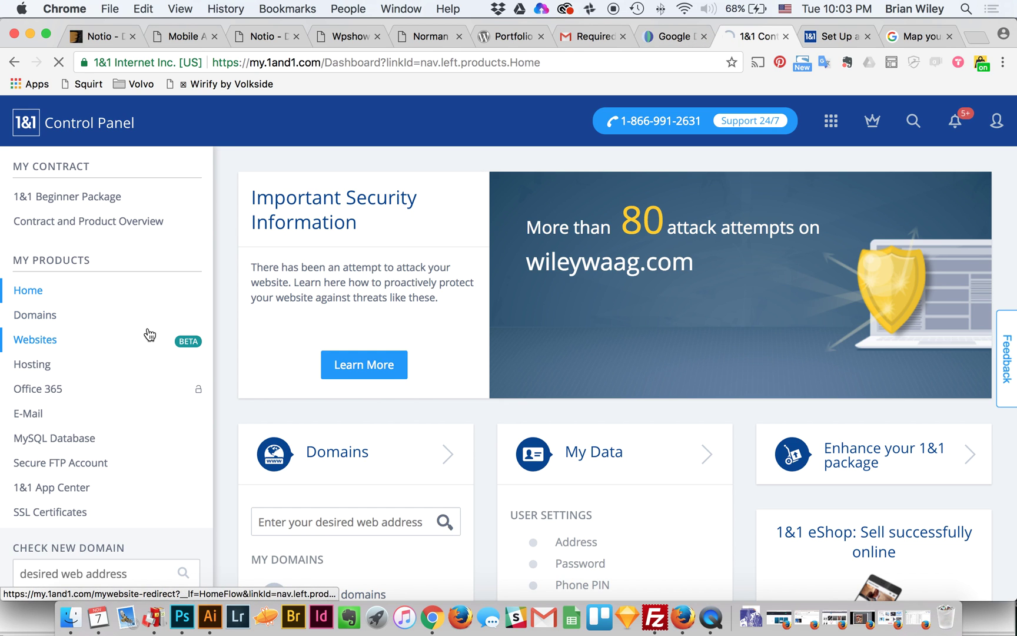
click(124, 326)
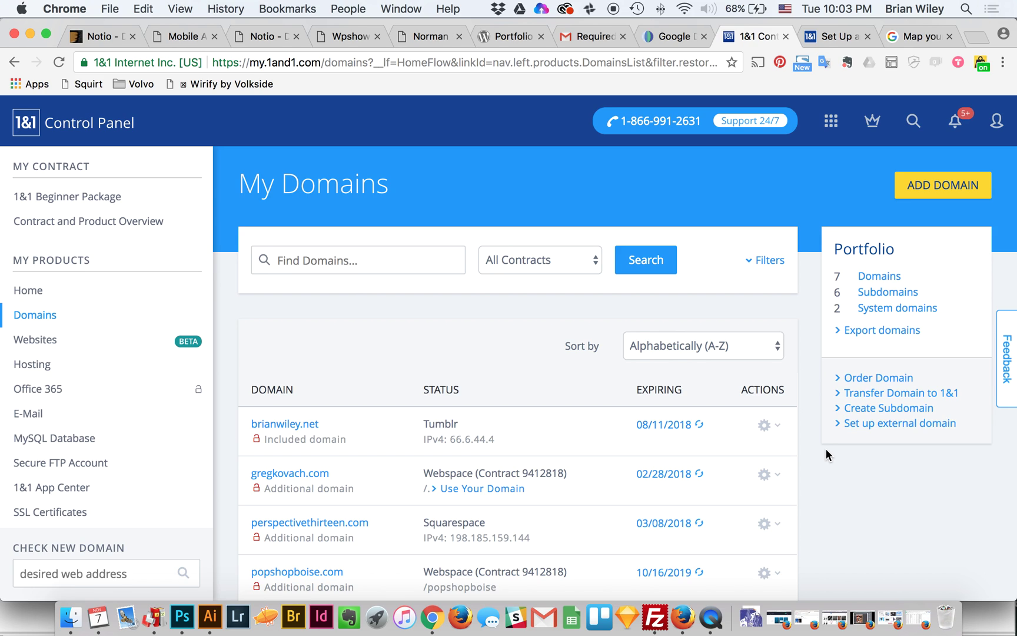
Enter oliverwiley.com as a new external domain and begin its setup.
click(865, 433)
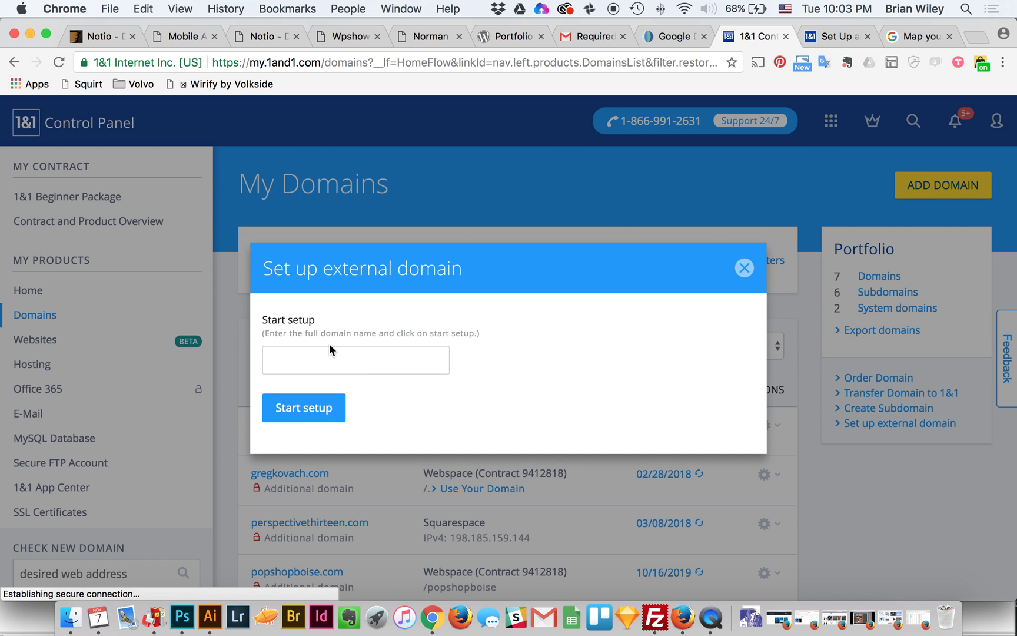
click(364, 359)
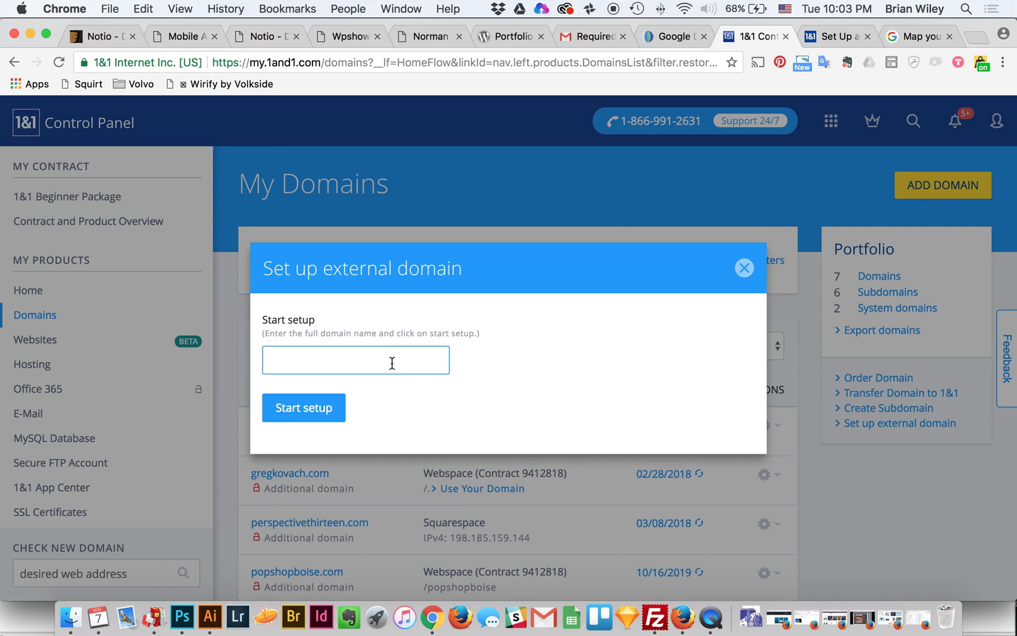
text(oliverwiley.com)
key(Return)
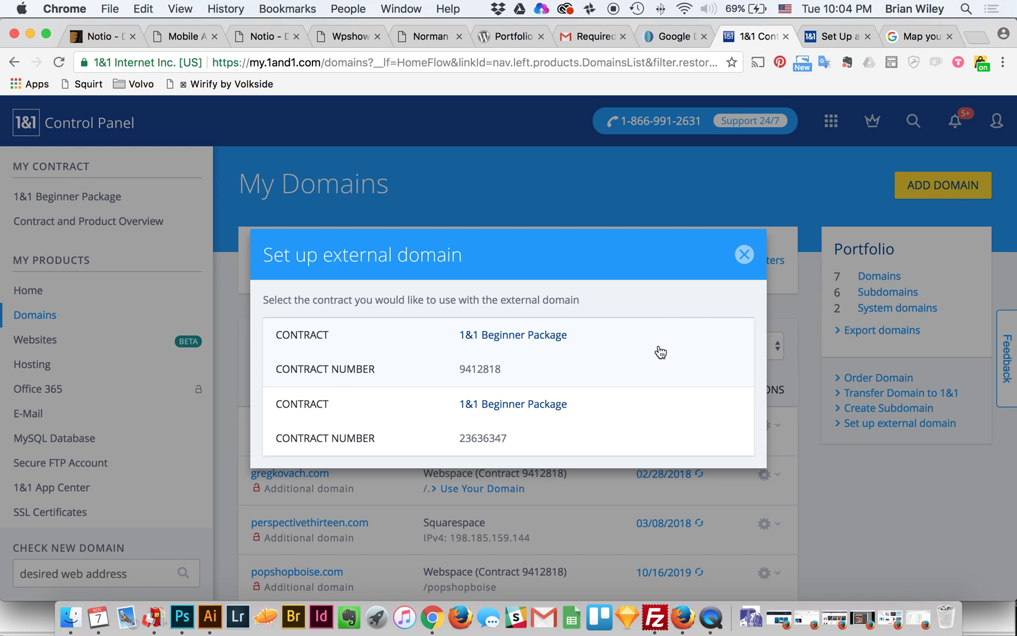
Assign oliverwiley.com to the first 1&1 Beginner Package contract.
click(661, 352)
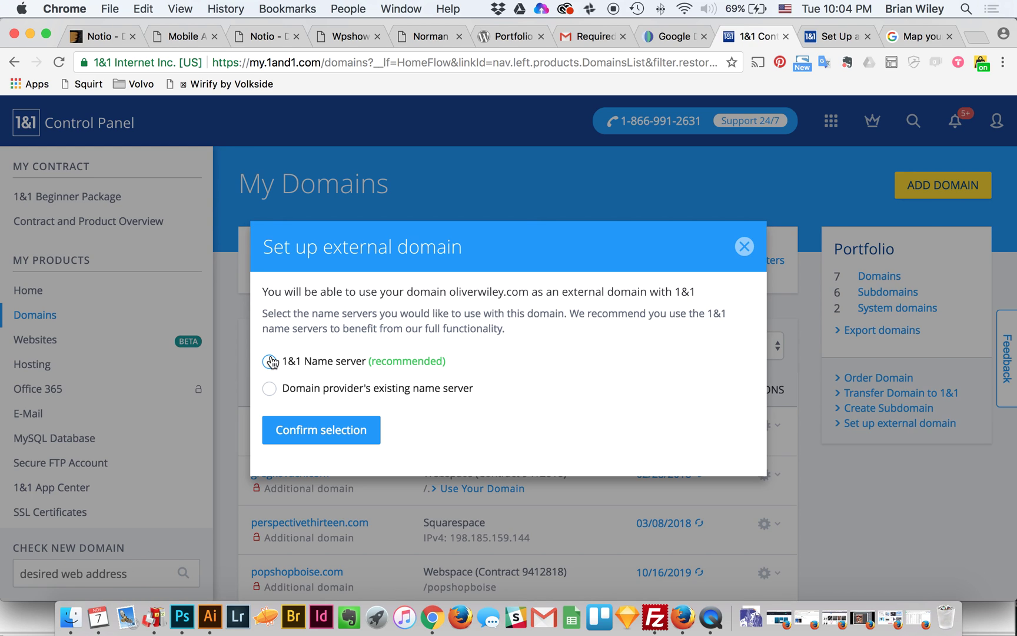
Choose the recommended 1&1 name servers for oliverwiley.com and confirm the selection.
click(270, 362)
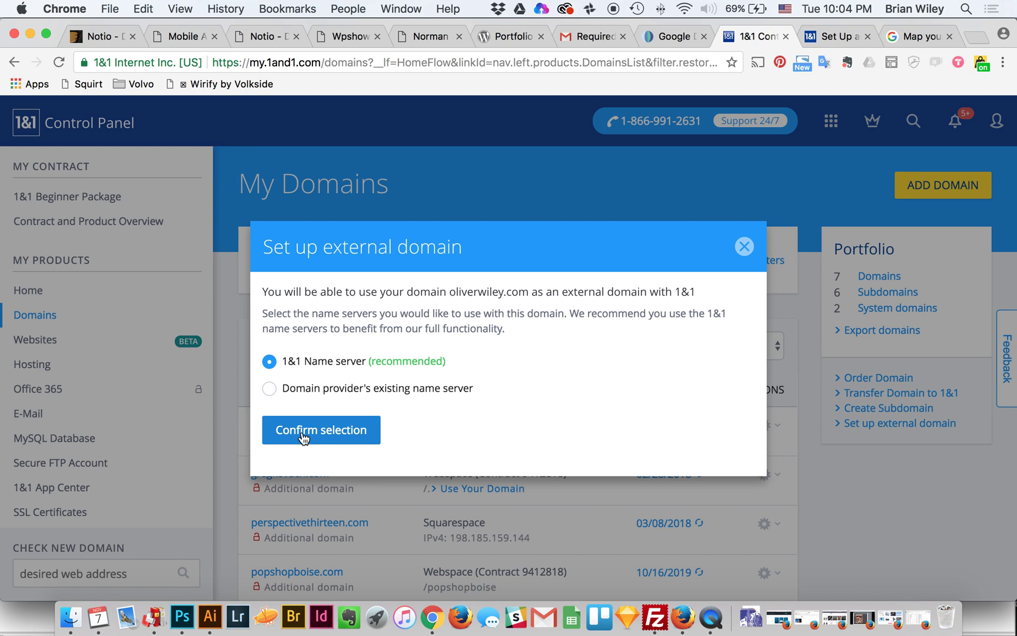
click(303, 436)
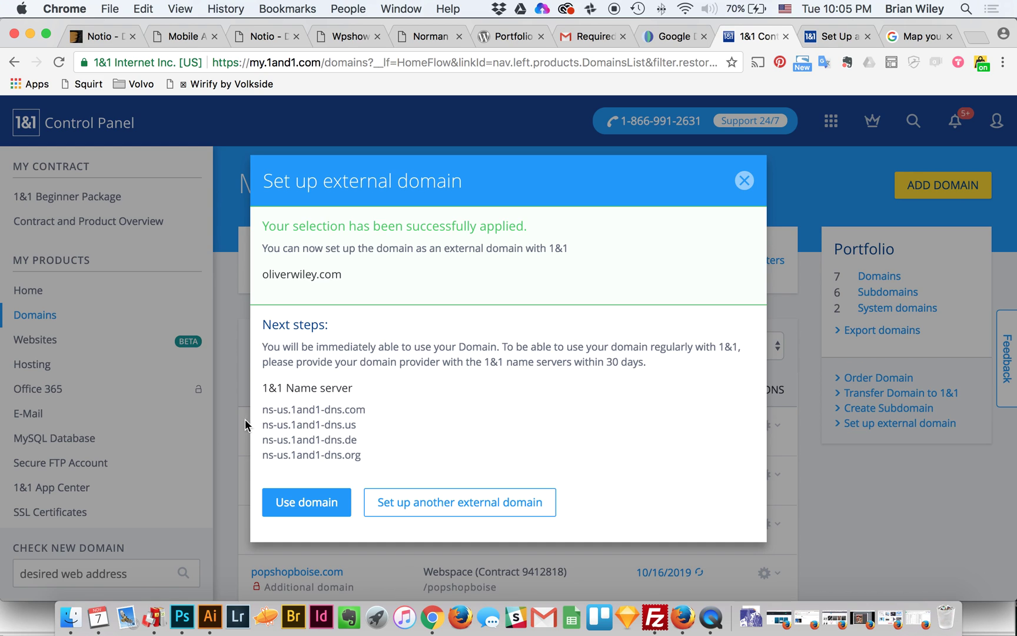
click(662, 36)
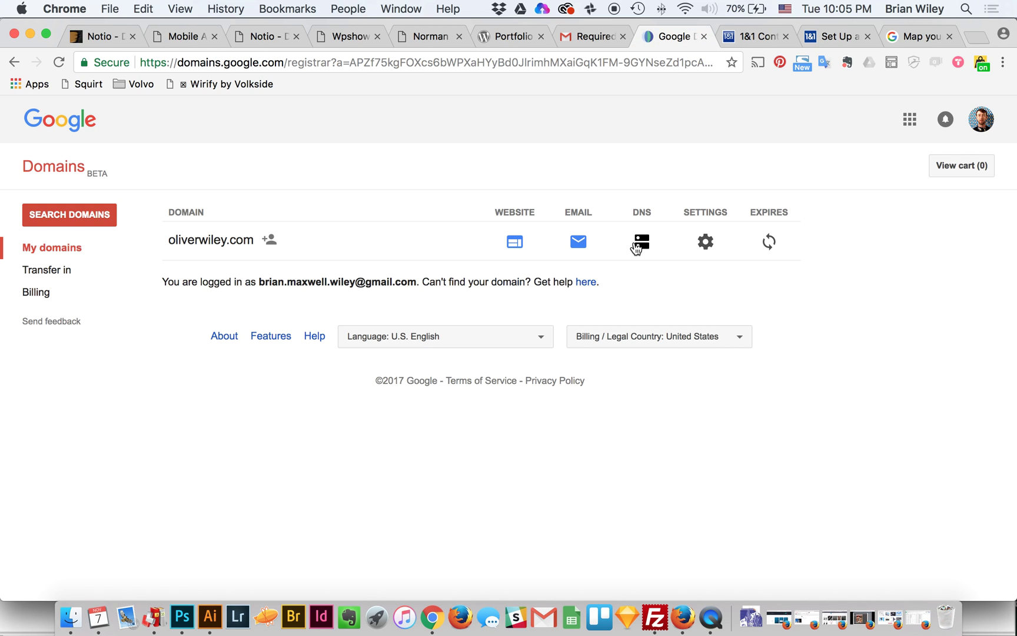
Switch oliverwiley.com to custom name servers and enter ns-us.1and1-dns.com as the first.
click(630, 247)
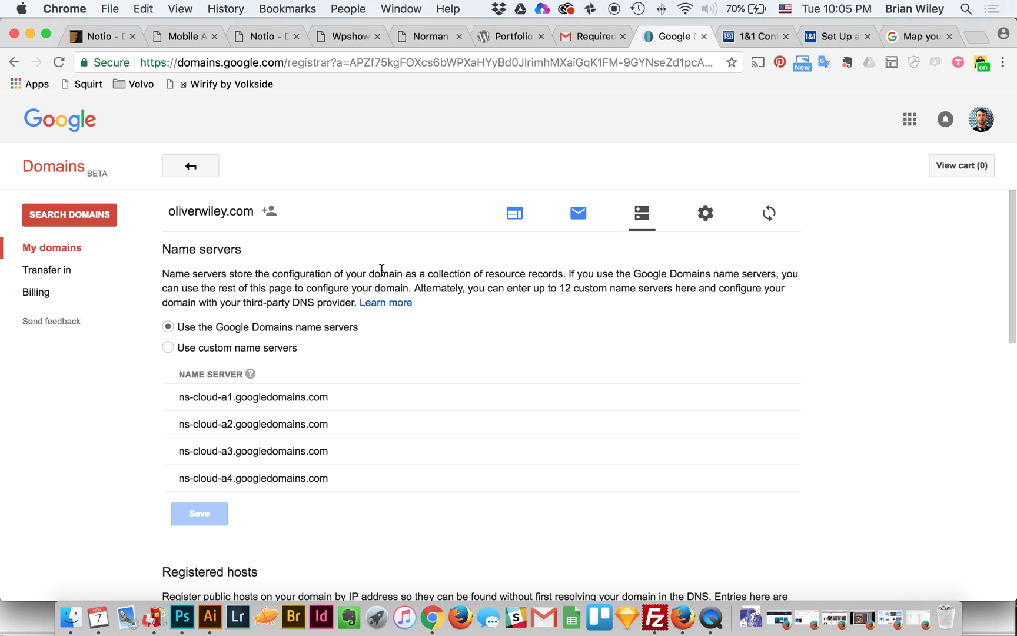
click(169, 347)
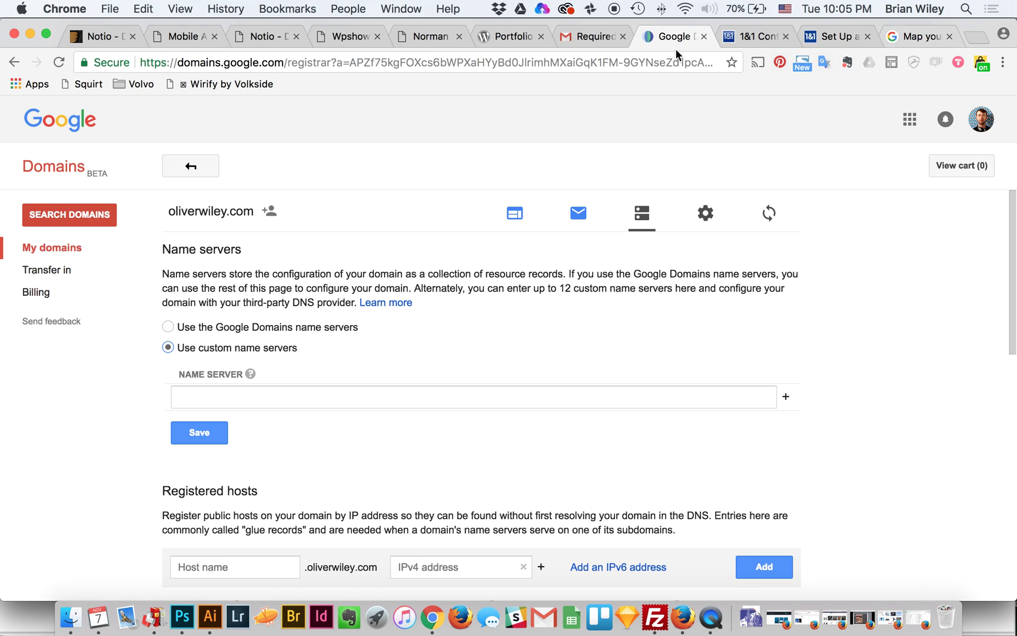
click(747, 36)
drag(263, 409, 378, 414)
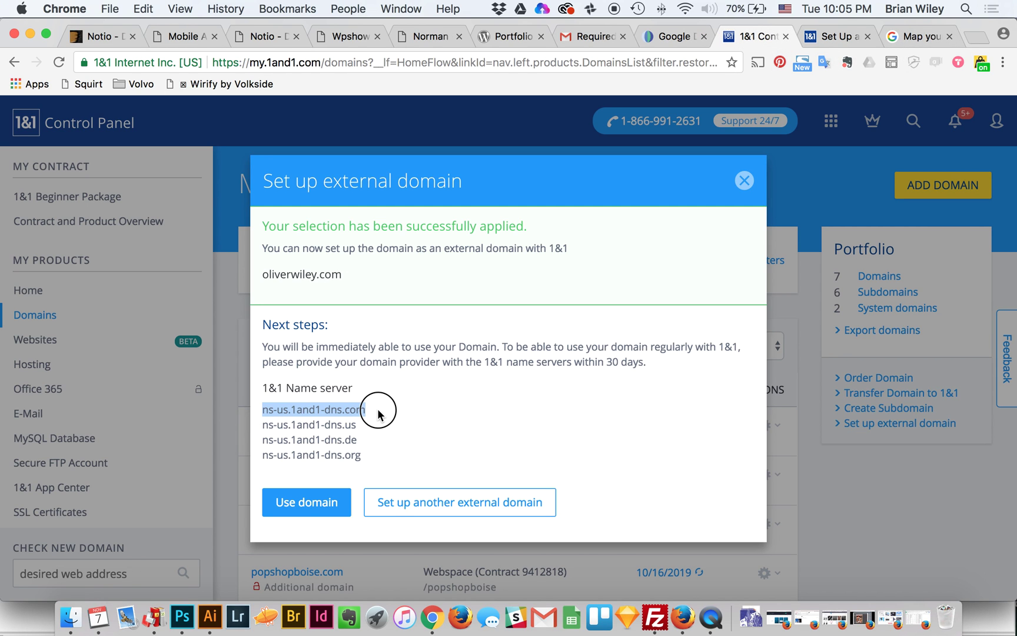
key(super+c)
click(674, 36)
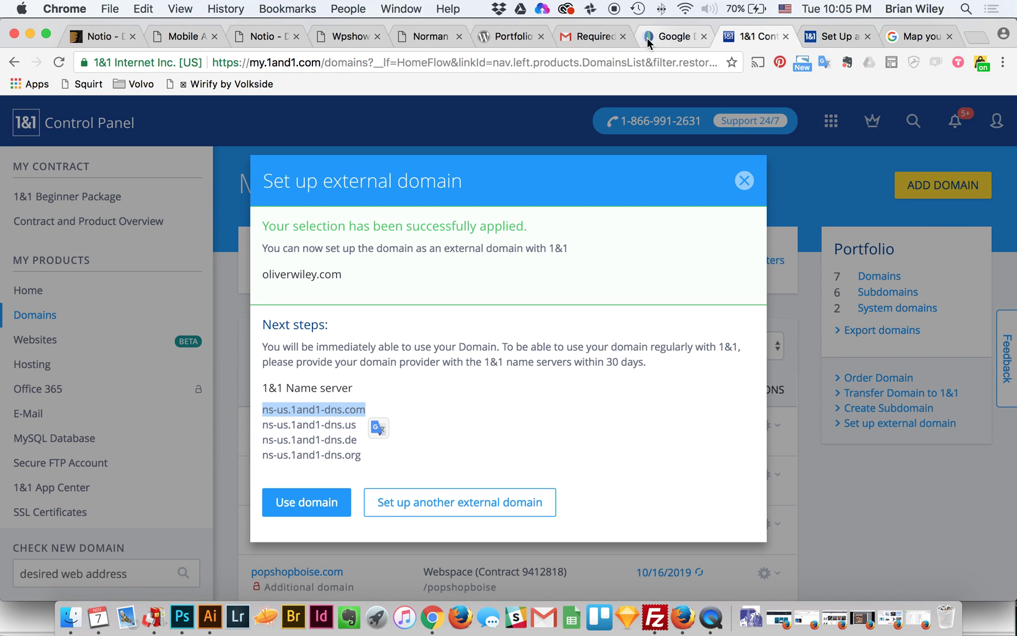
click(204, 397)
key(super+v)
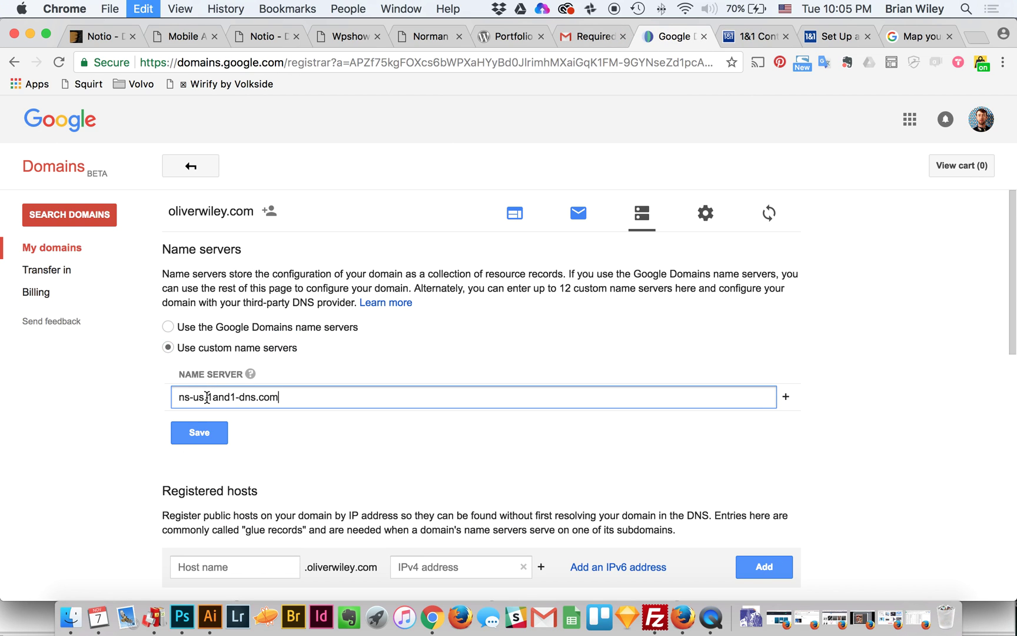
click(199, 433)
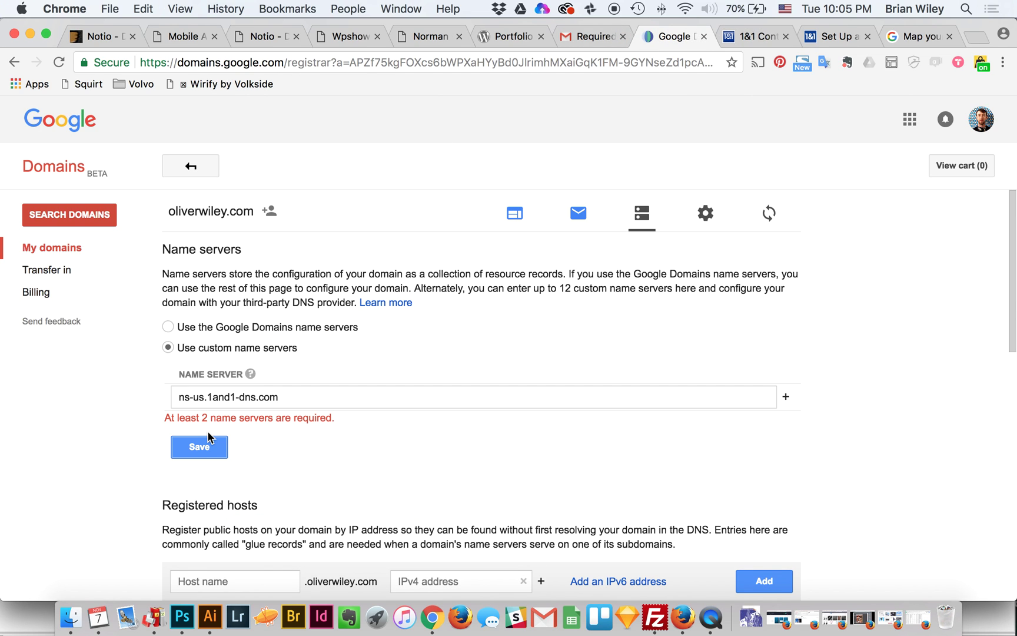
Add ns-us.1and1-dns.us and ns-us.1and1-dns.de as the second and third name servers.
click(785, 399)
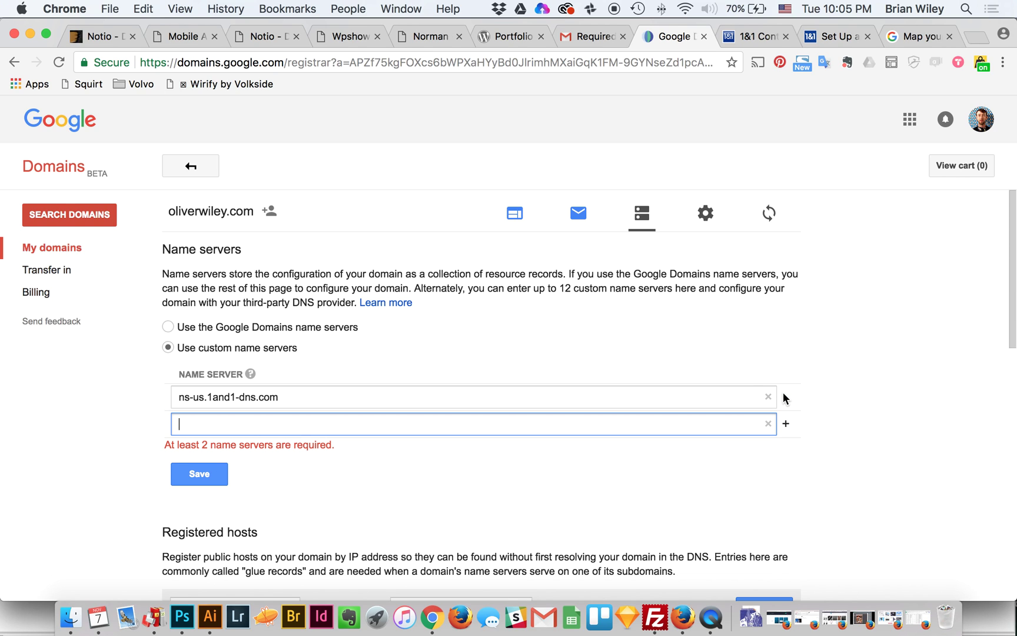
click(736, 37)
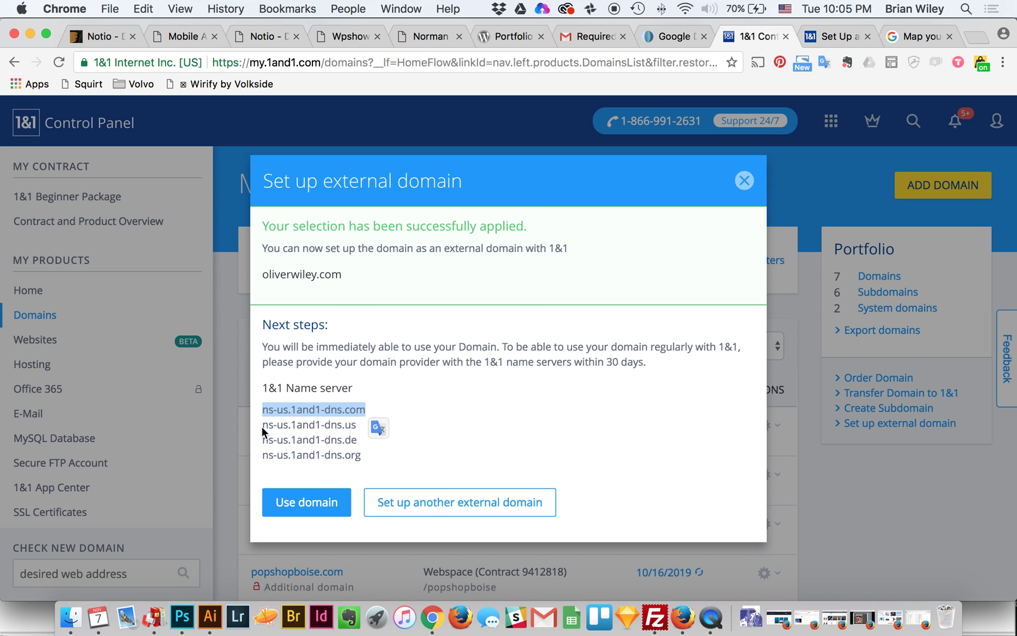
drag(263, 425, 357, 424)
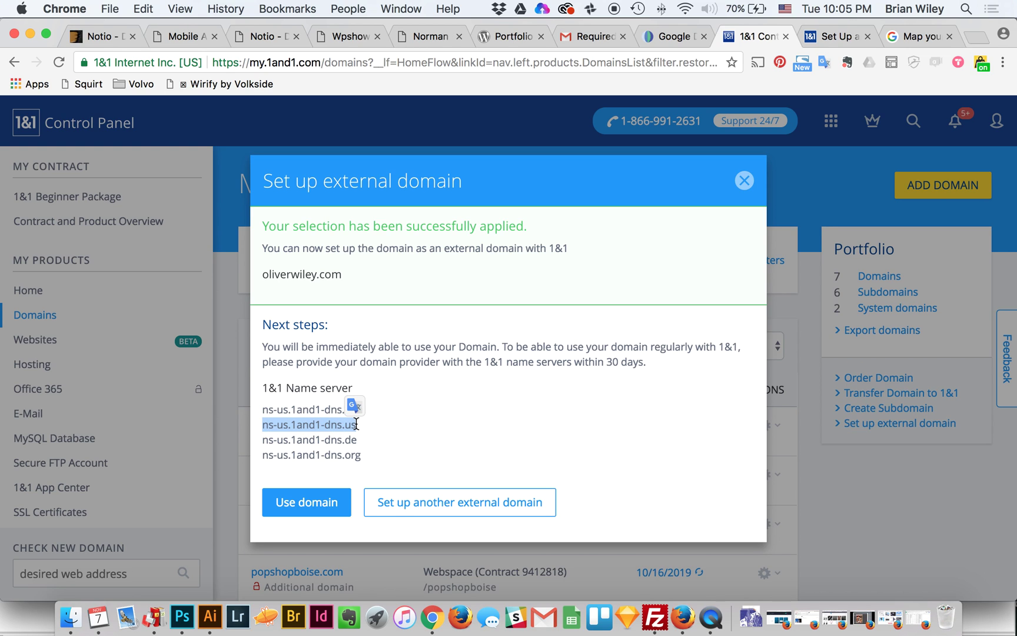
click(654, 40)
key(super+v)
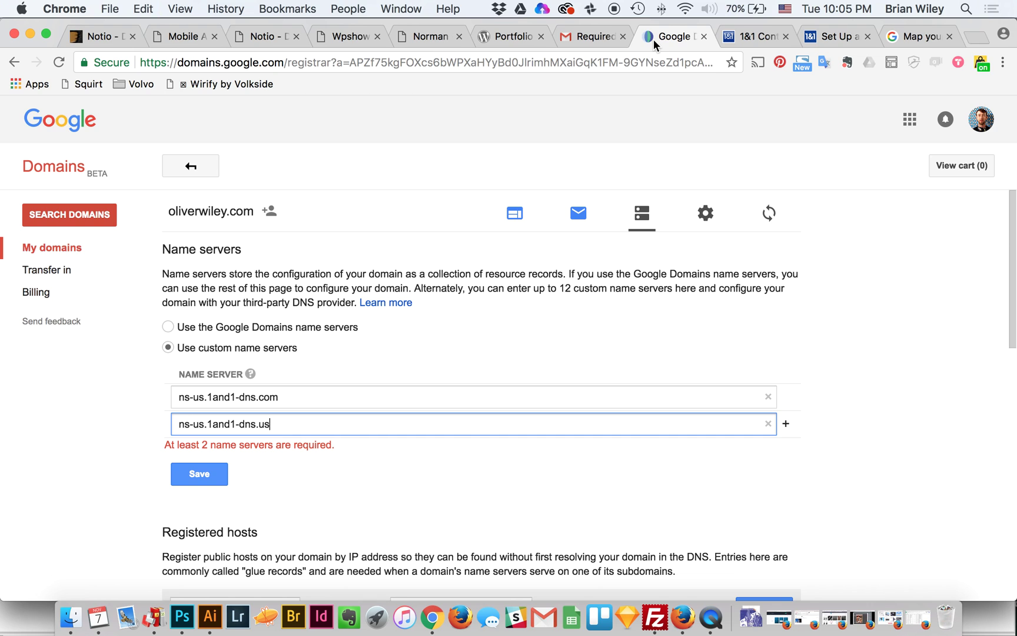
click(785, 423)
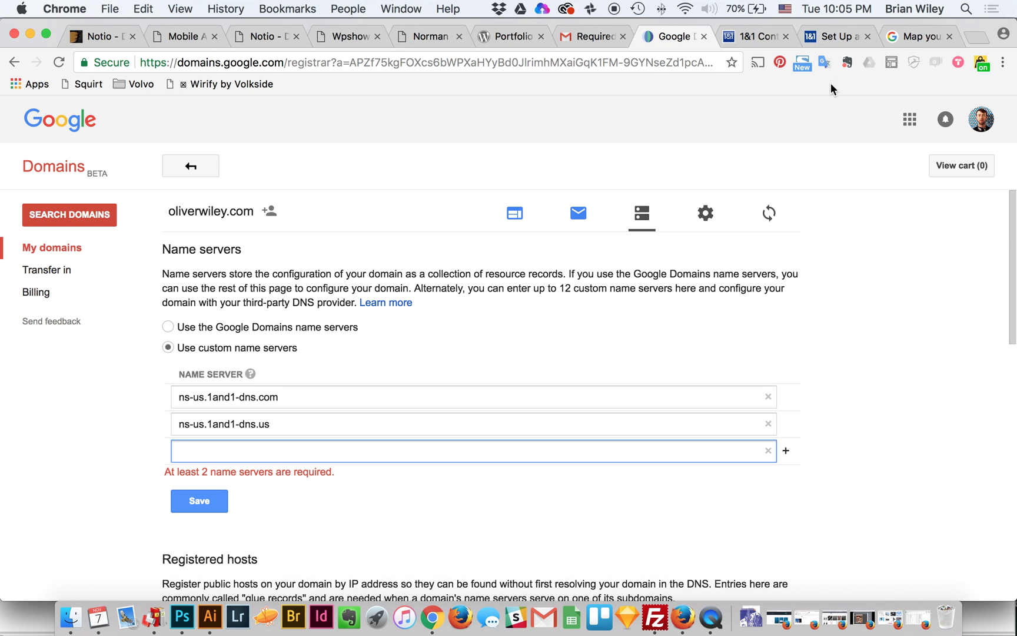
click(742, 37)
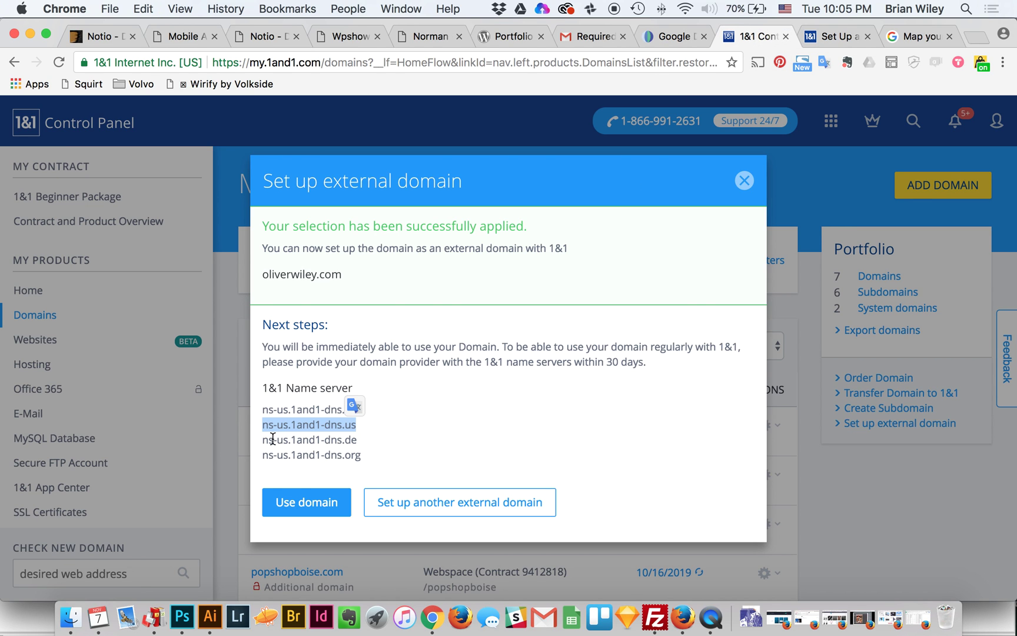
drag(265, 440, 358, 442)
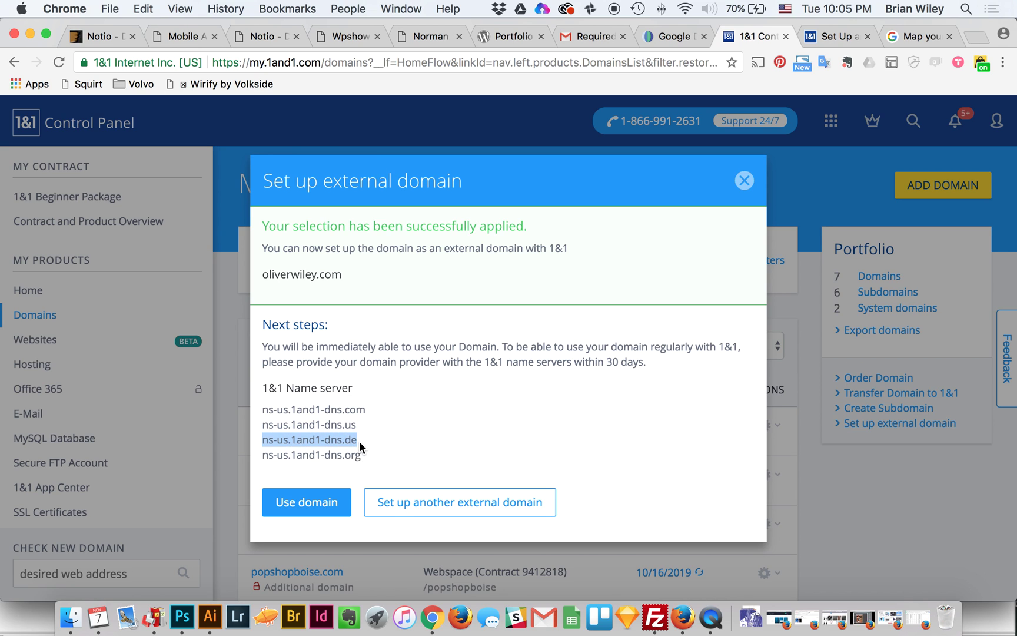
click(677, 36)
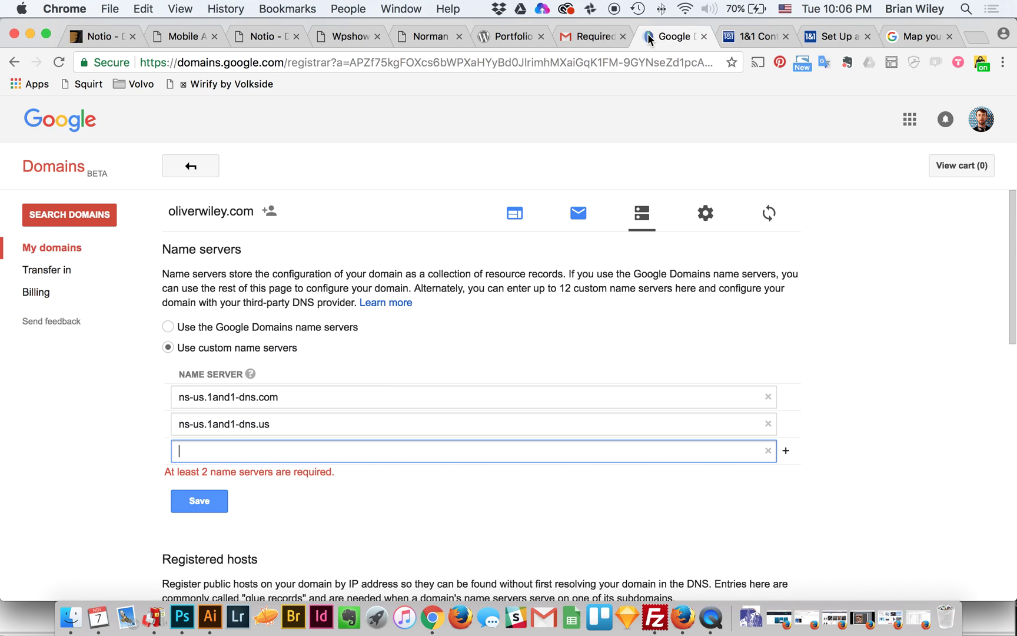
key(super+v)
Add ns-us.1and1-dns.org as the fourth name server and save all four.
click(751, 36)
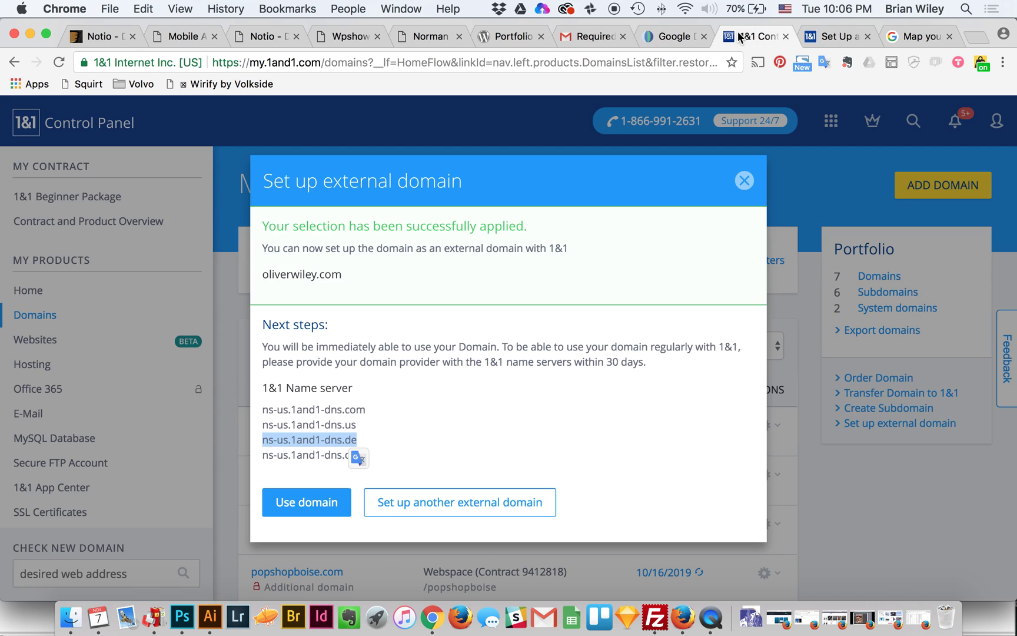
drag(261, 454, 360, 454)
key(super+c)
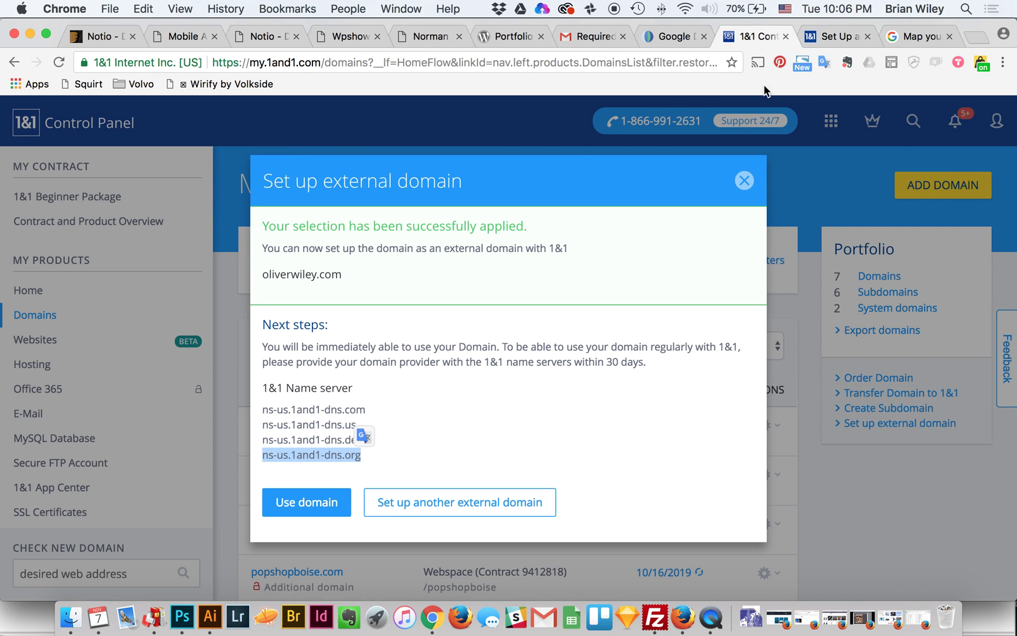
click(671, 41)
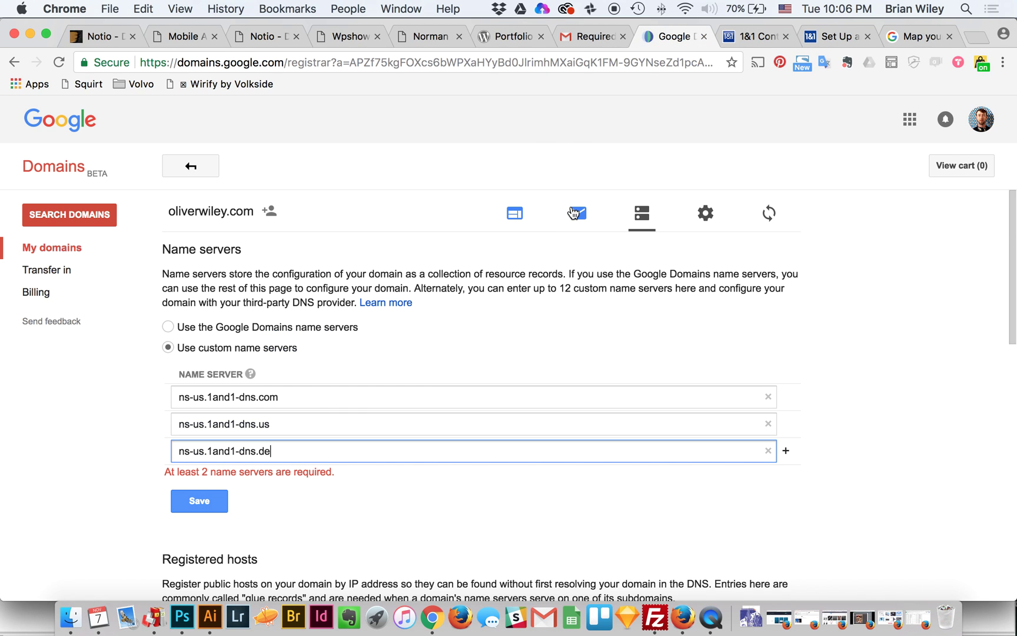
click(788, 451)
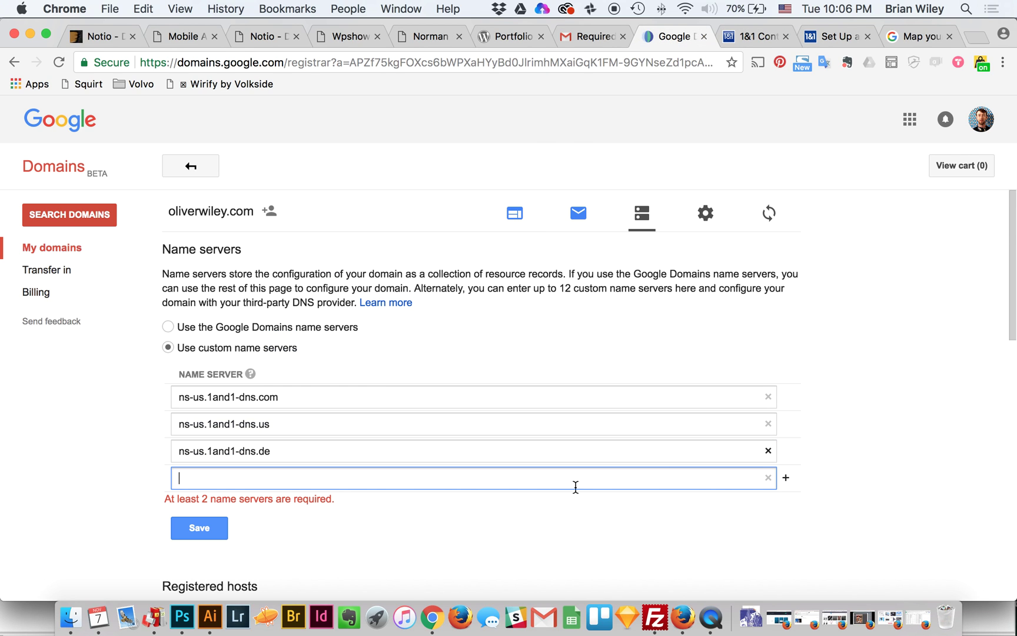
key(super+v)
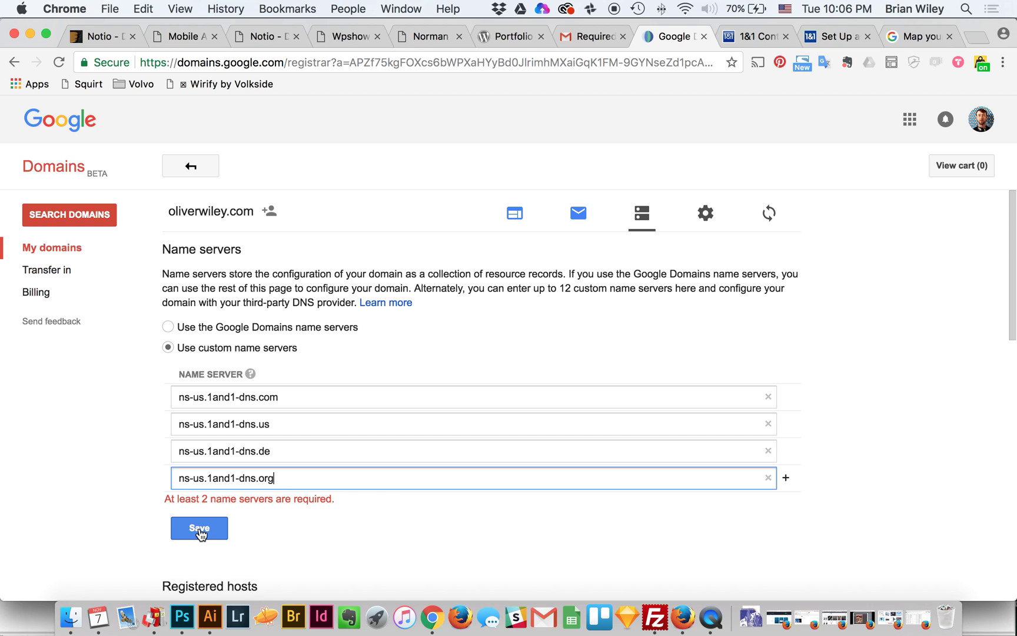
click(200, 533)
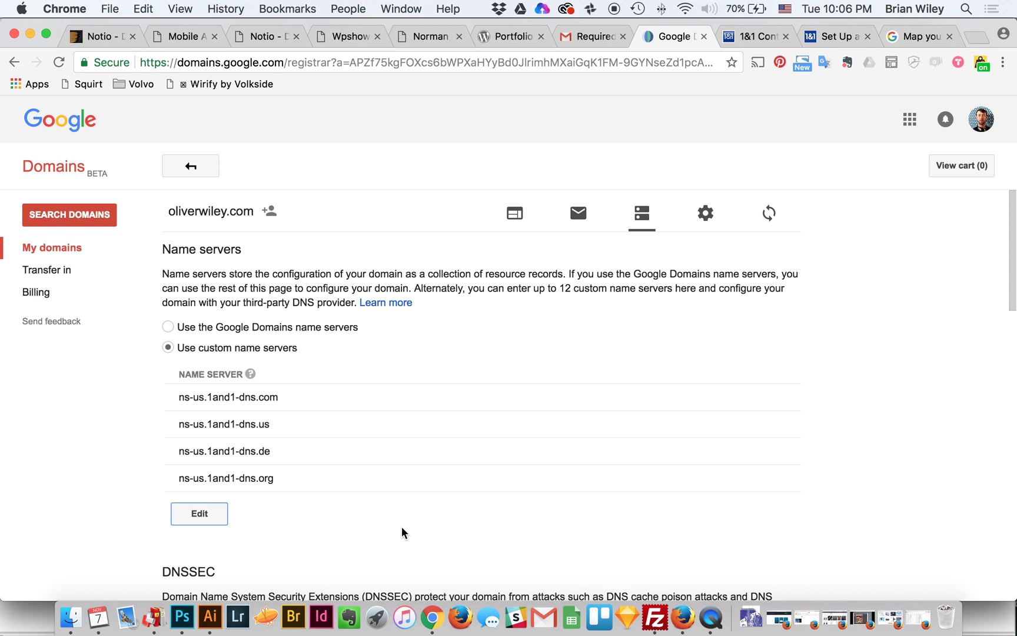
Review the saved Google Domains name servers, then return to the 1&1 Control Panel.
scroll(402, 528, down, 3)
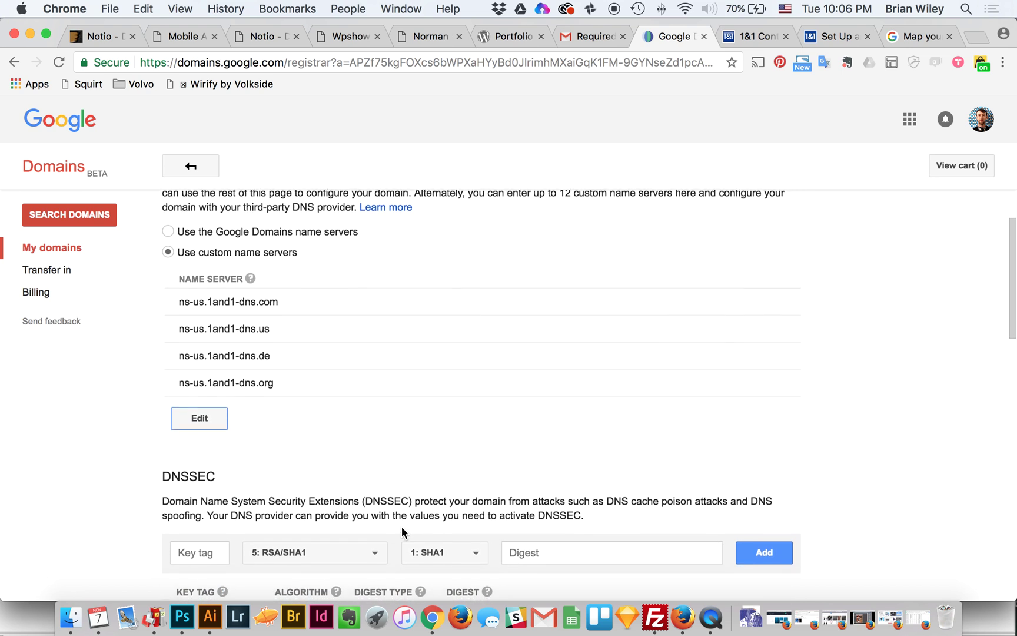
scroll(402, 527, down, 2)
scroll(402, 529, down, 5)
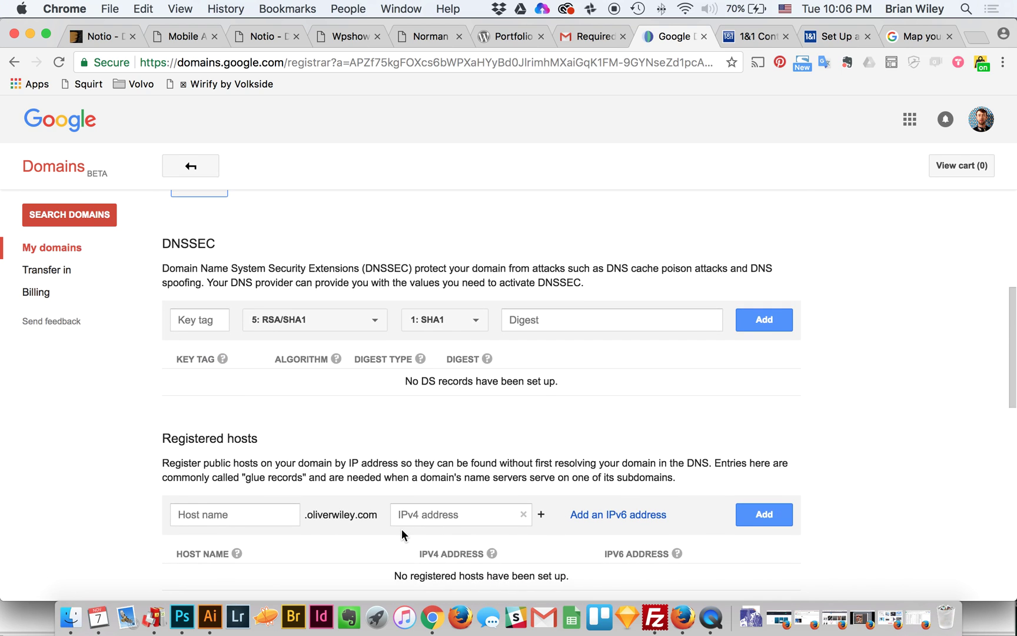
scroll(401, 529, up, 7)
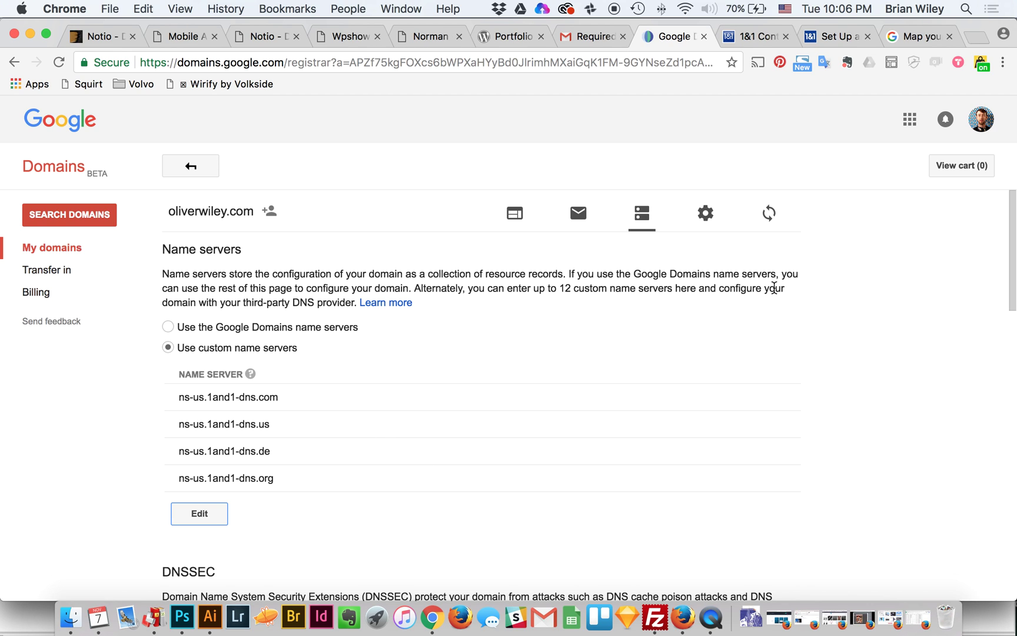
click(736, 36)
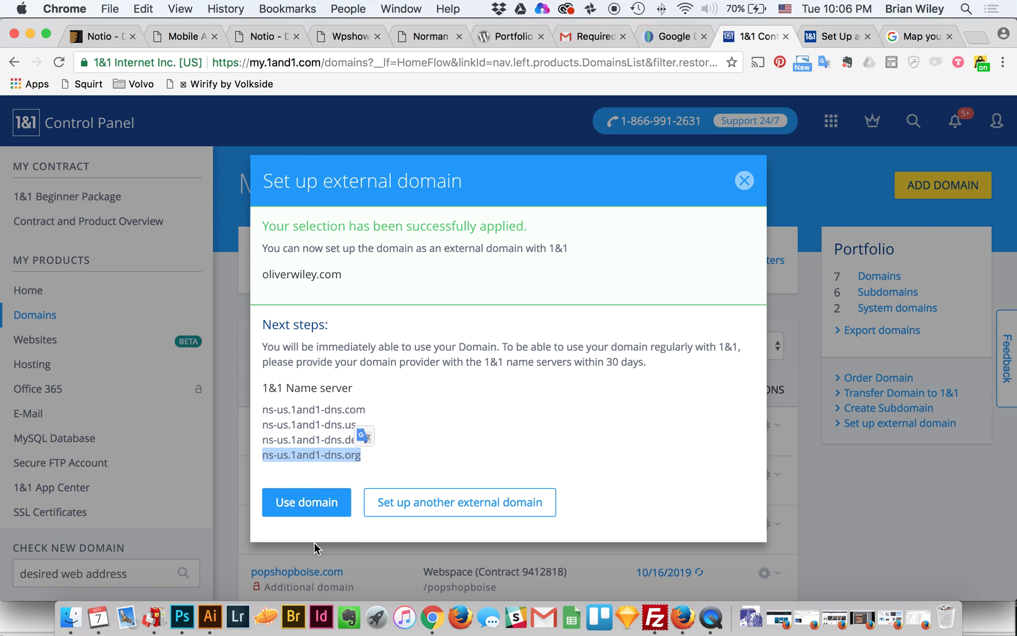
Confirm using oliverwiley.com as an external domain in 1&1.
click(316, 505)
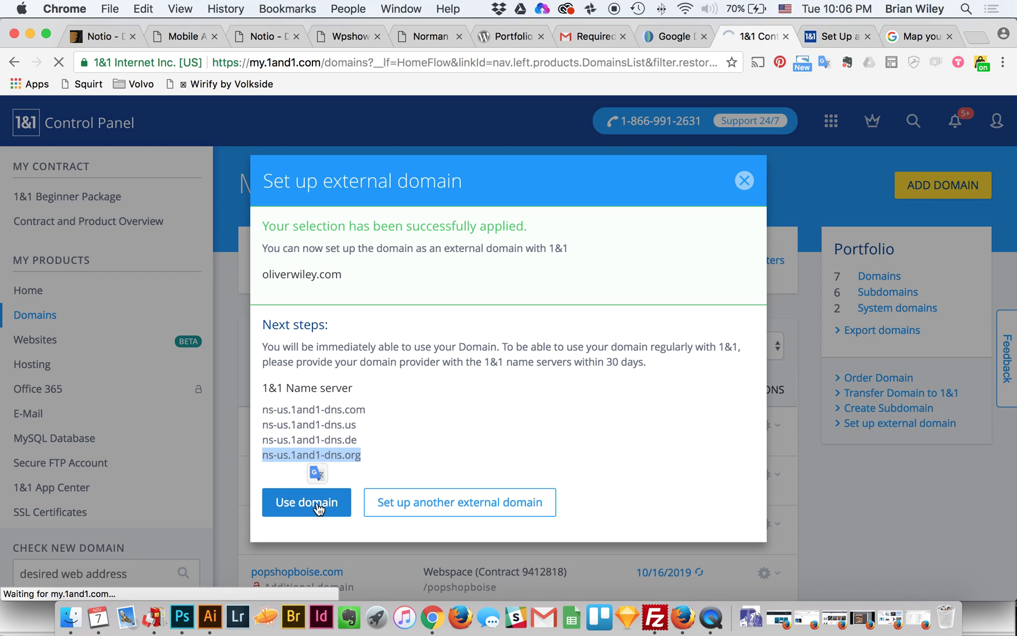